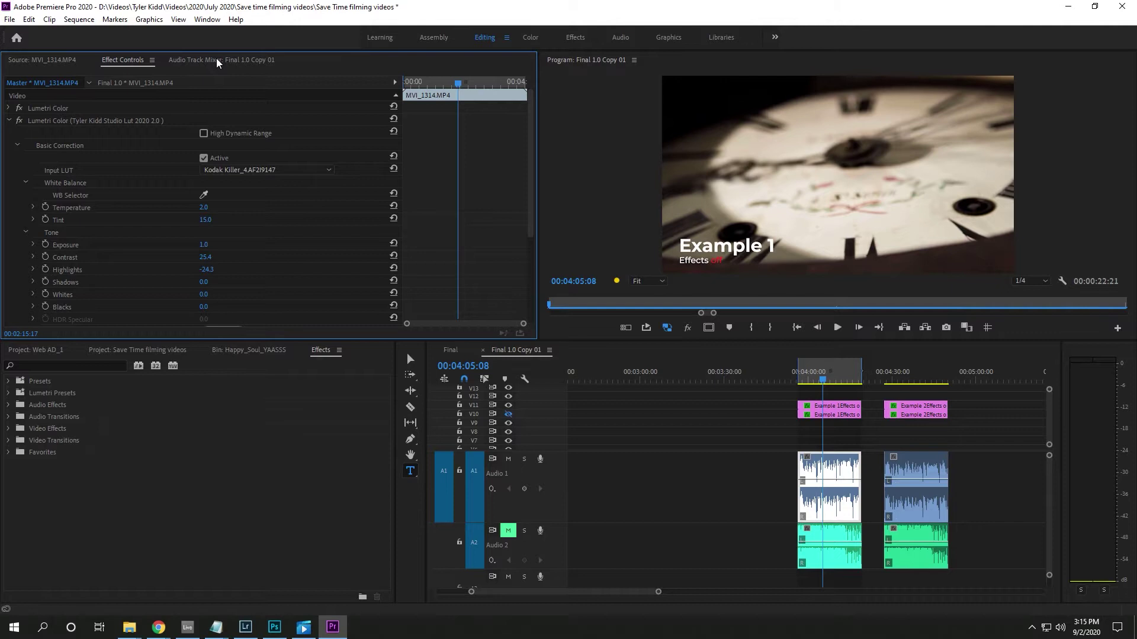
Step: Open the Audio Track Mixer for the Final 1.0 Copy 01 sequence from the Window menu
click(217, 61)
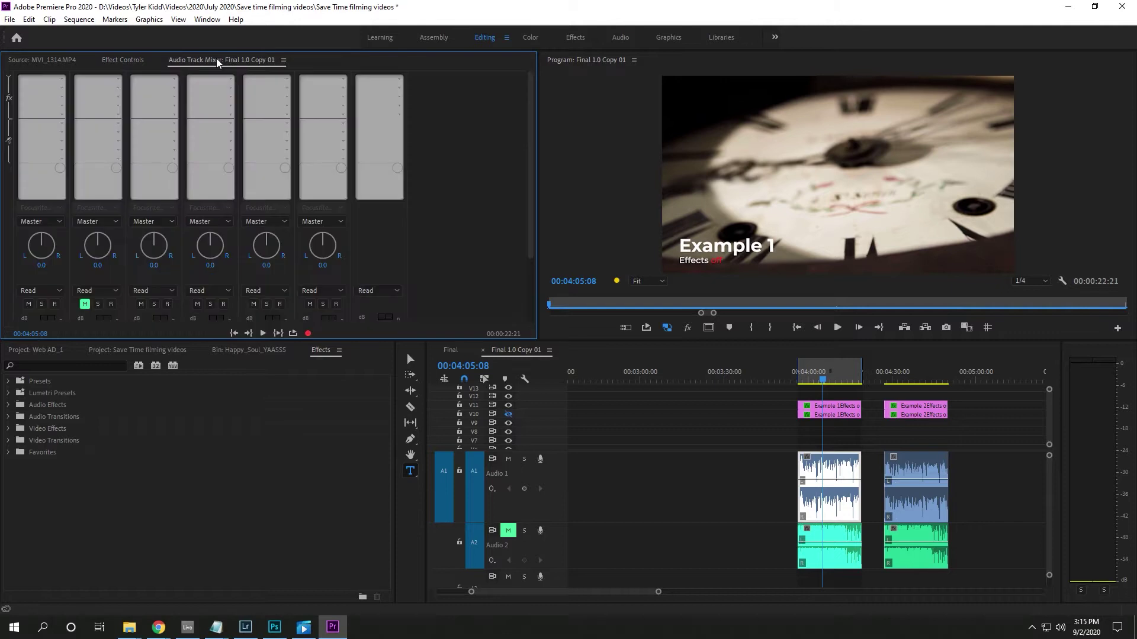
click(207, 20)
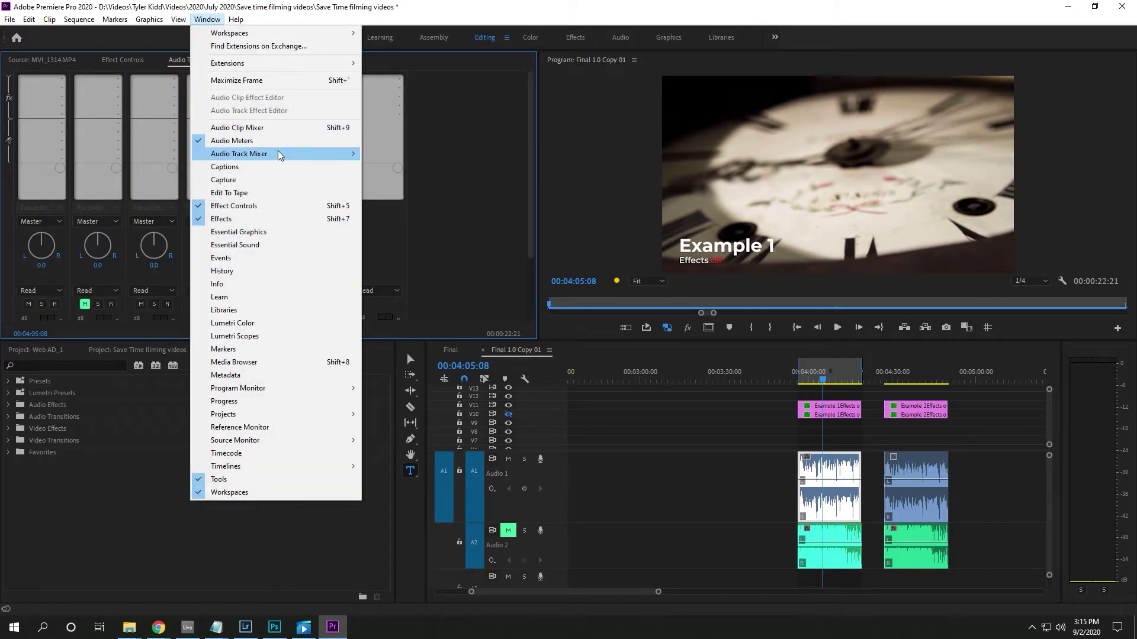
mouse_move(279, 154)
click(410, 158)
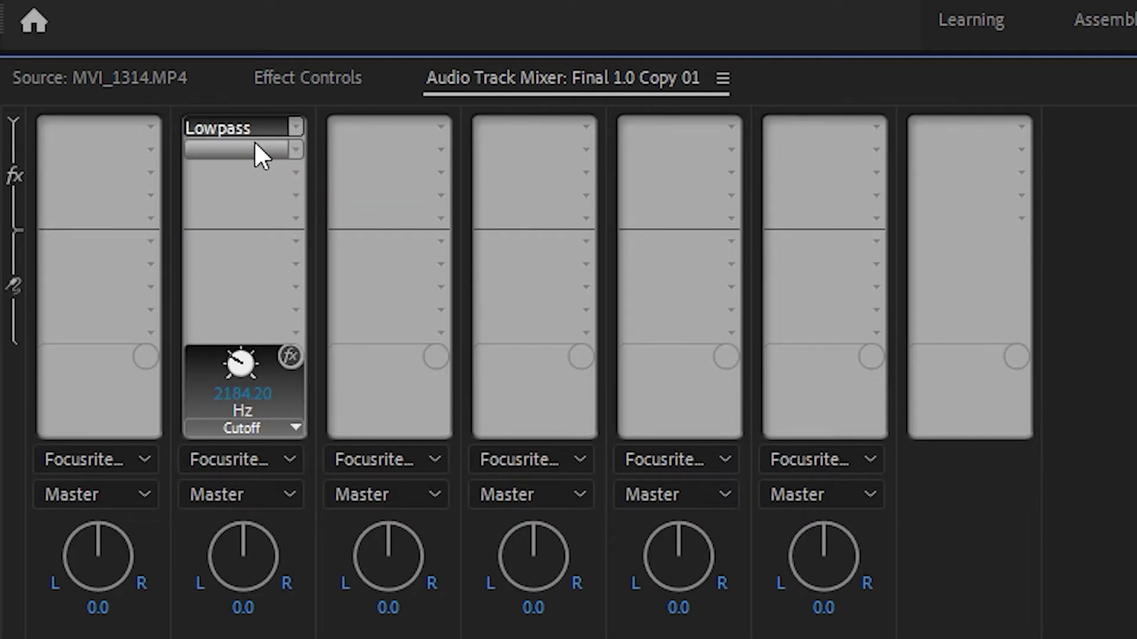
Step: Insert Hard Limiter on track 2 after Lowpass and track 1 after DeReverb; set track 1's Maximum Amplitude to -2.10 dB
click(295, 150)
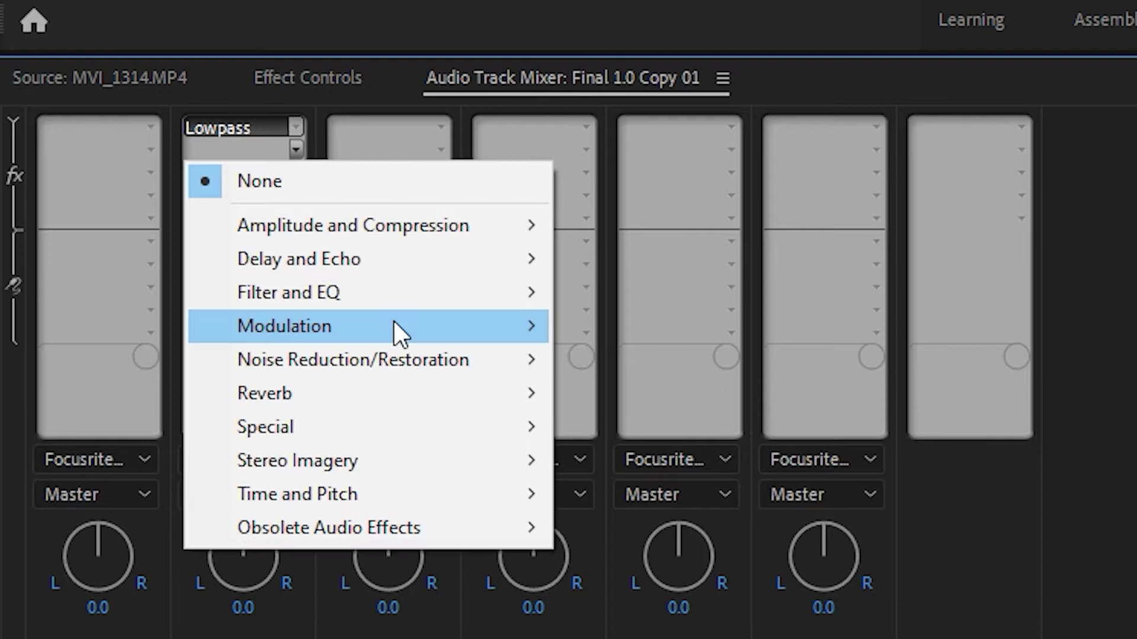
mouse_move(495, 237)
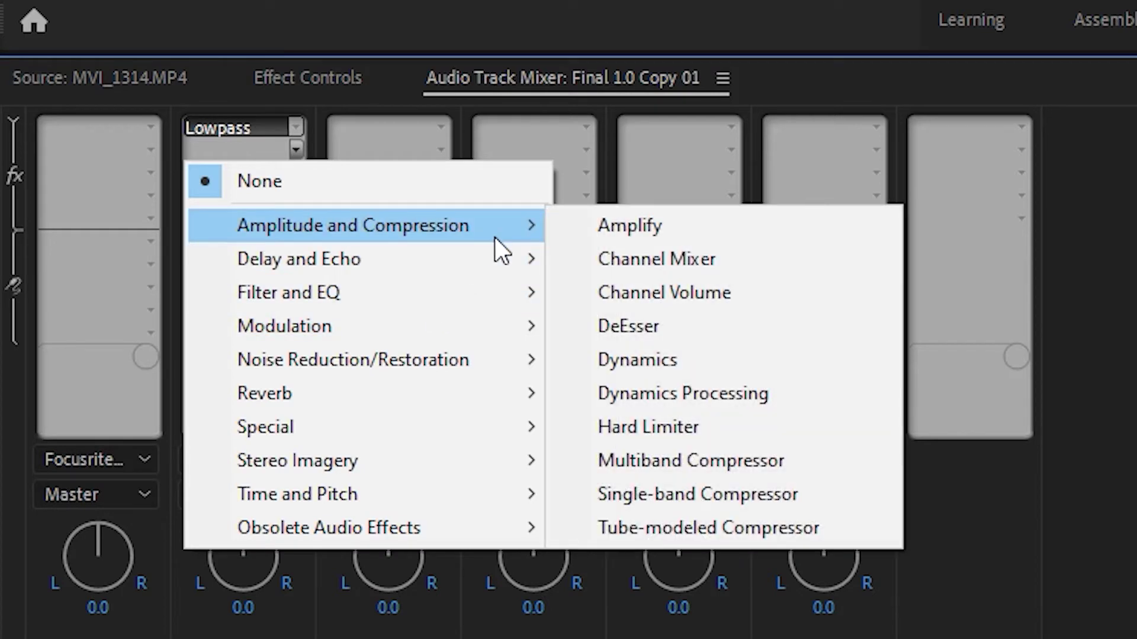
click(681, 425)
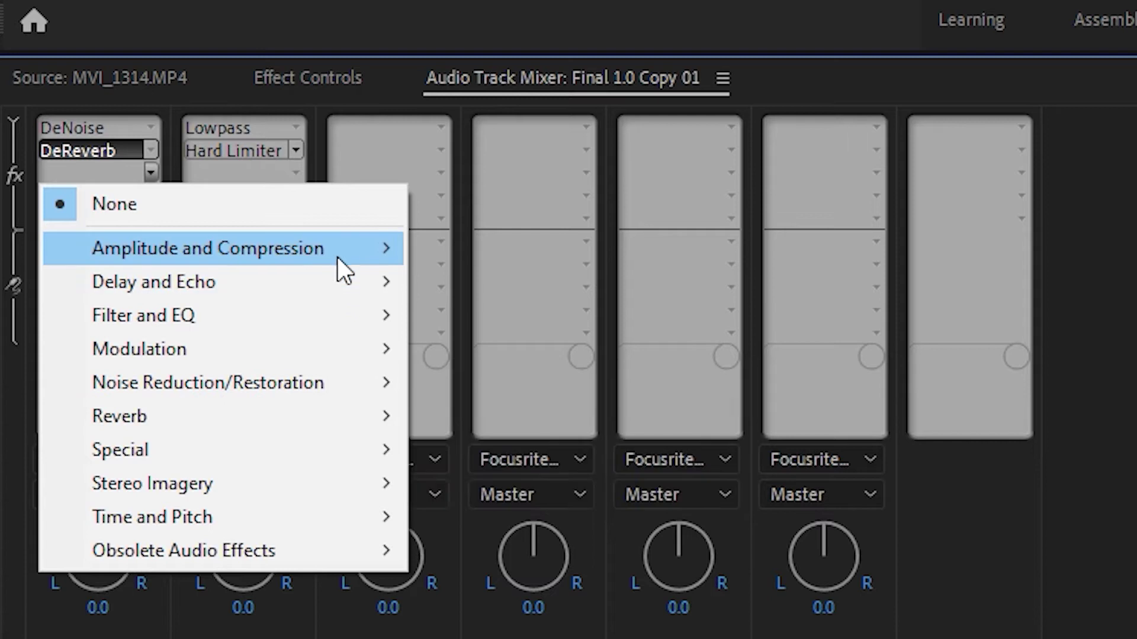
mouse_move(329, 253)
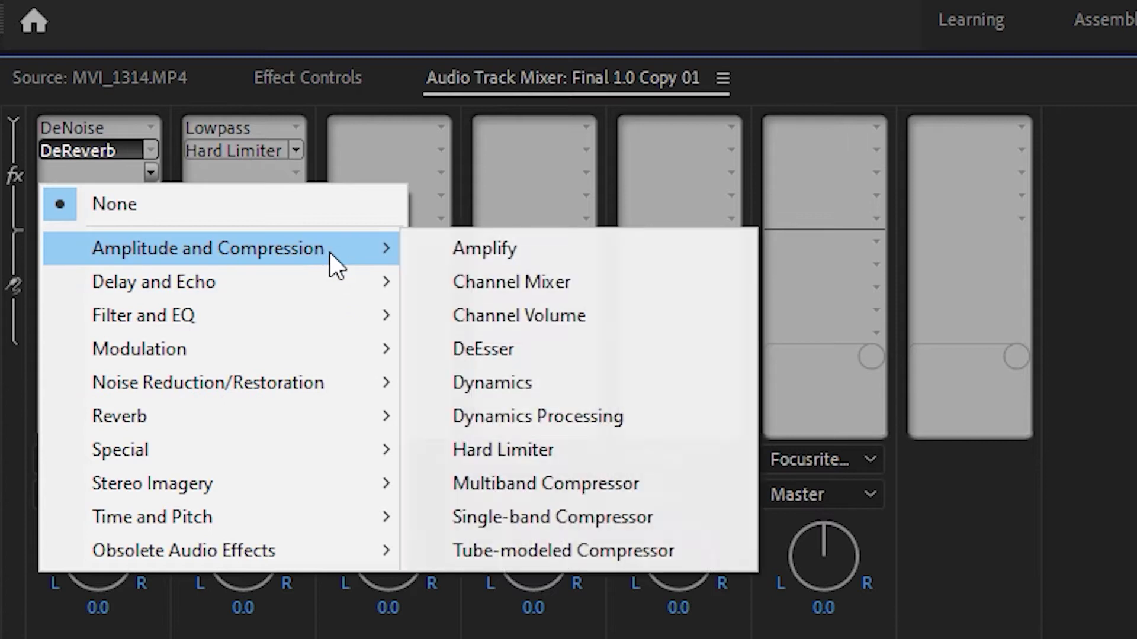
click(532, 451)
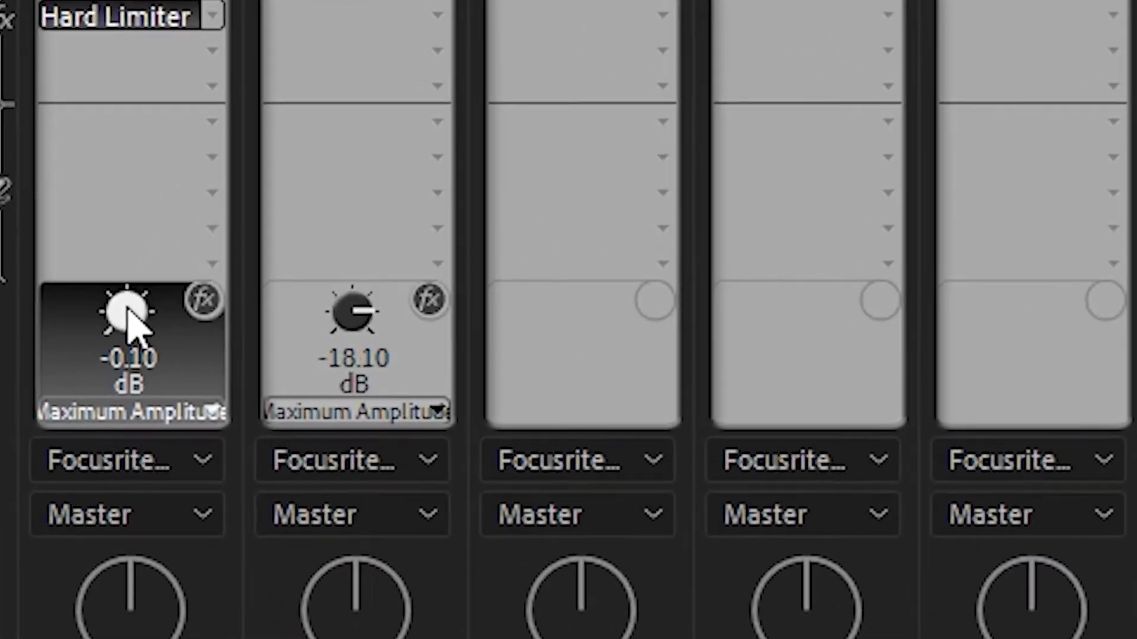
drag(97, 364, 95, 363)
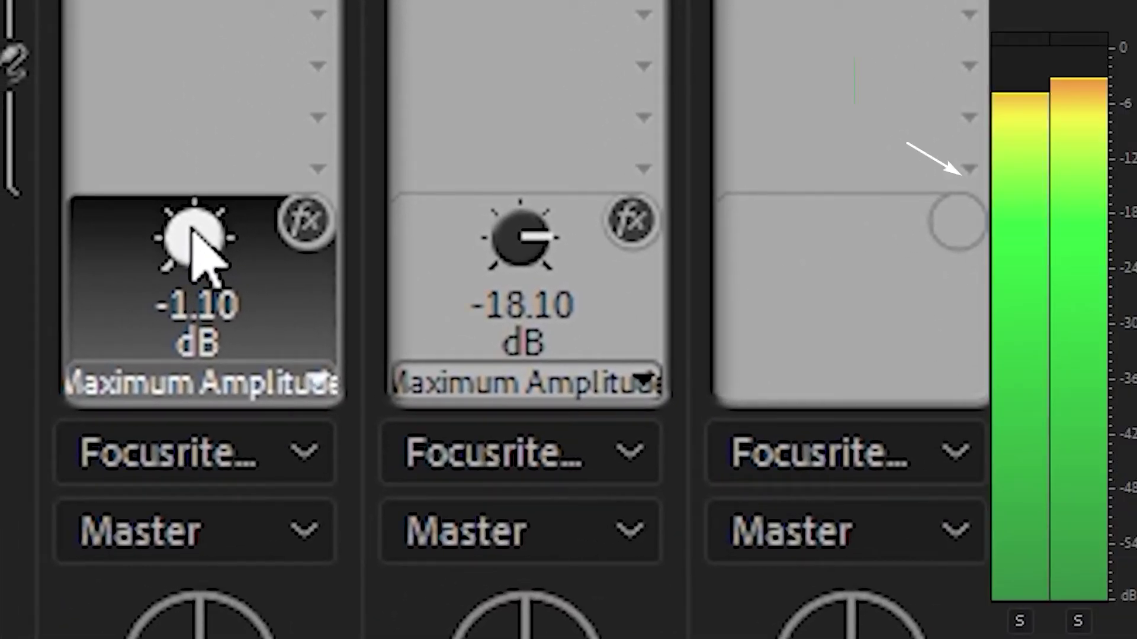
drag(192, 232, 182, 239)
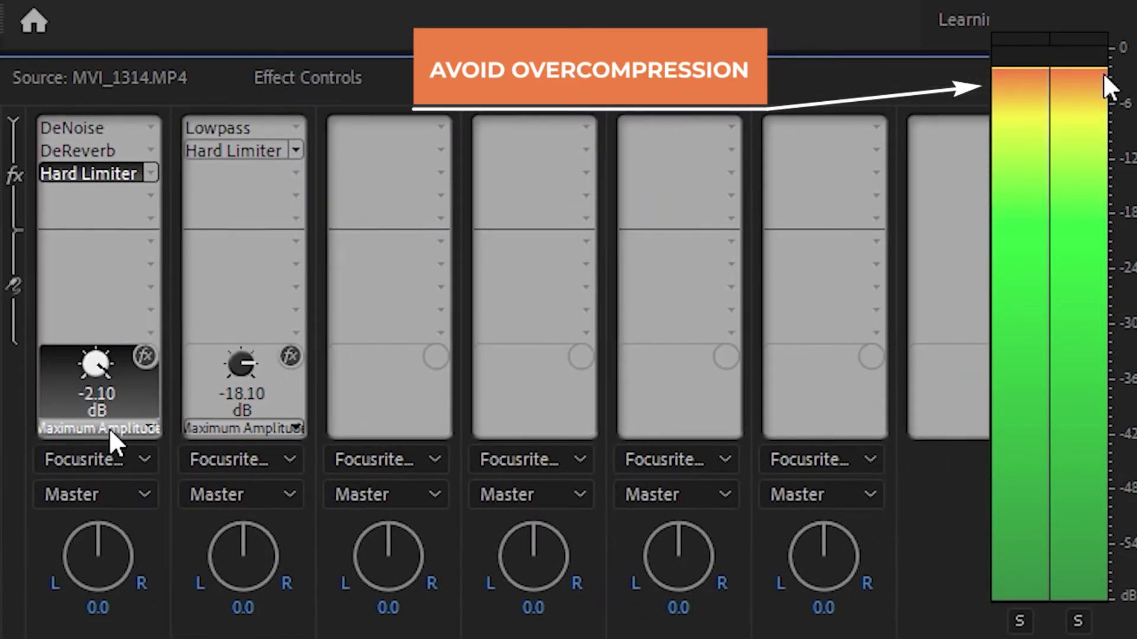
Step: Switch track 1's Hard Limiter knob to Input Boost, keeping it at 0.00 dB
click(109, 428)
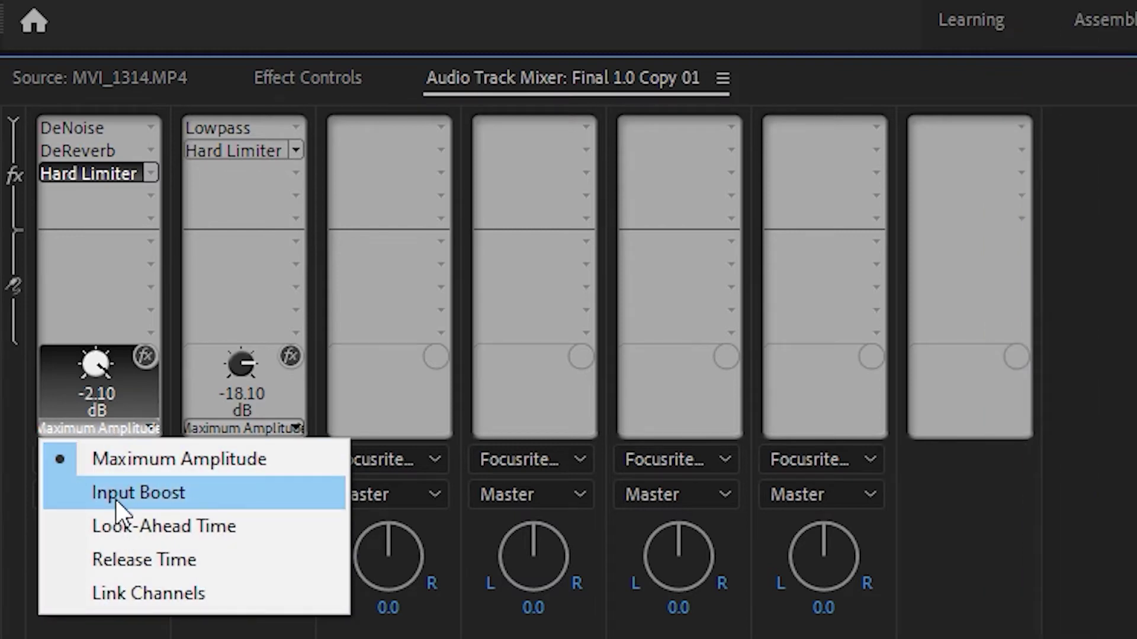
click(115, 499)
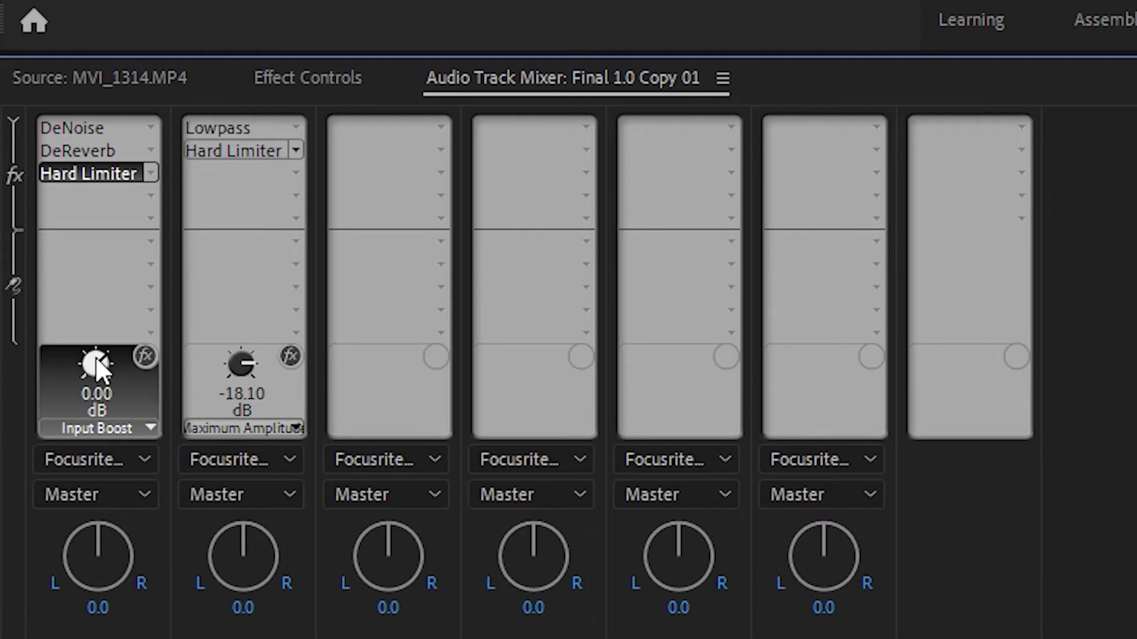
drag(94, 357, 101, 353)
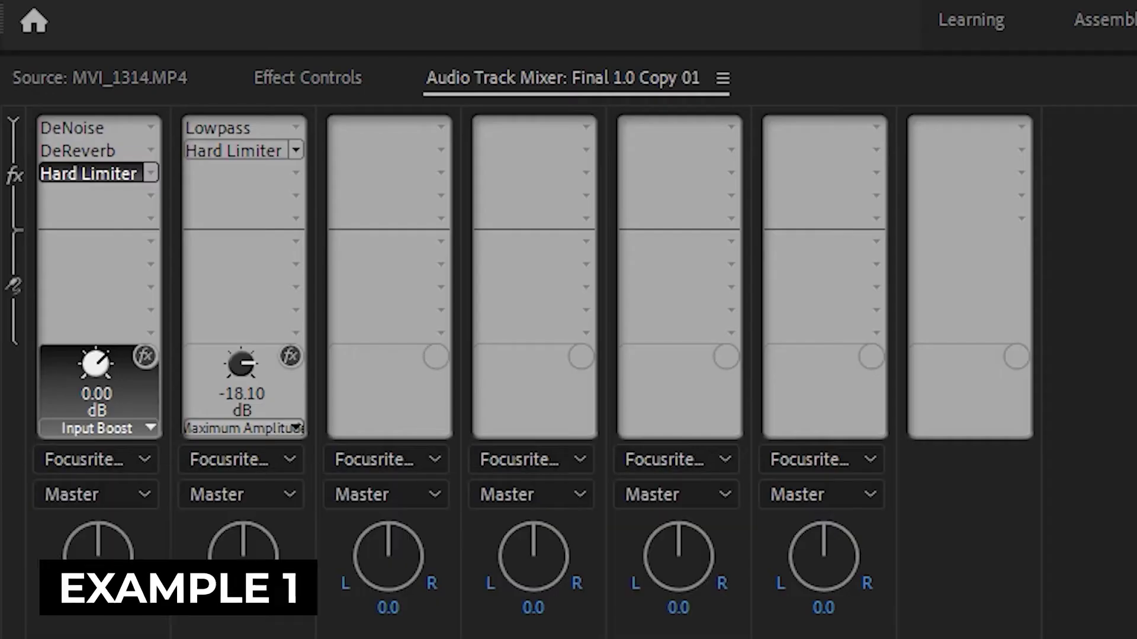
Step: Push track 1's Input Boost up toward 50 dB, then turn it back down
drag(86, 363, 112, 346)
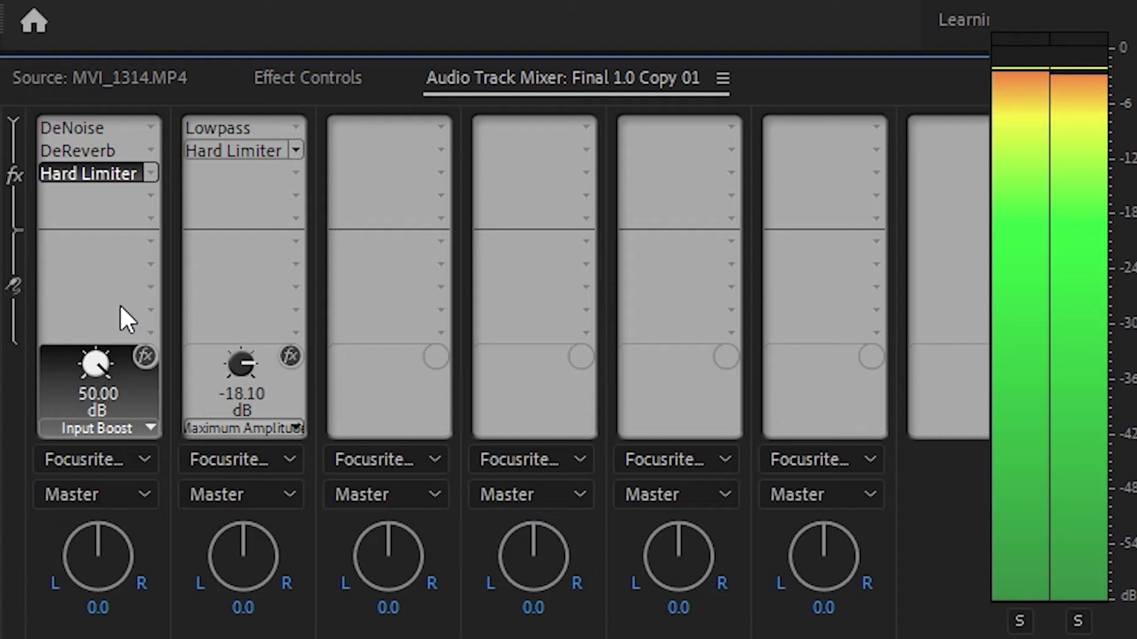
drag(95, 350, 65, 383)
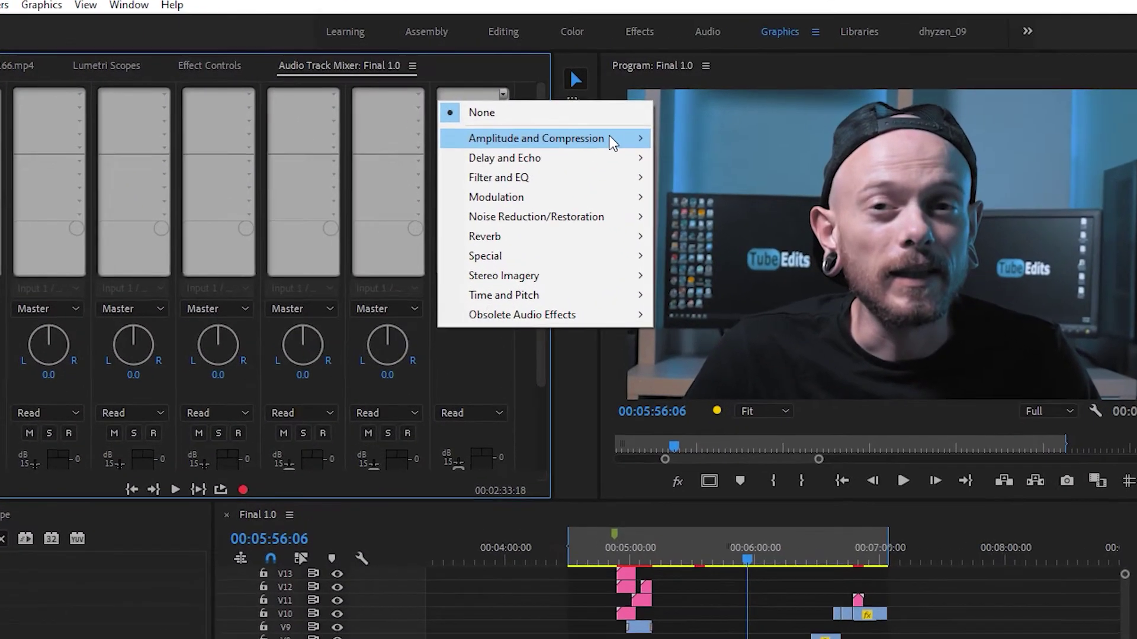
Step: Add a Hard Limiter to the empty Final 1.0 track with Maximum Amplitude at -2.10 dB
mouse_move(557, 119)
click(829, 316)
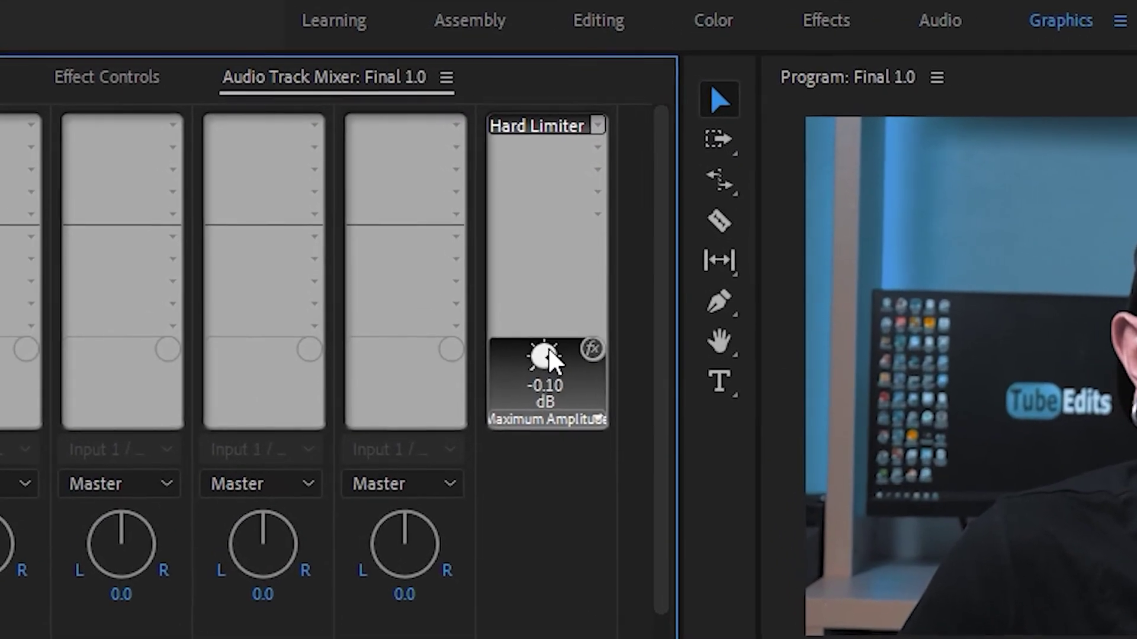
scroll(548, 355, down, 10)
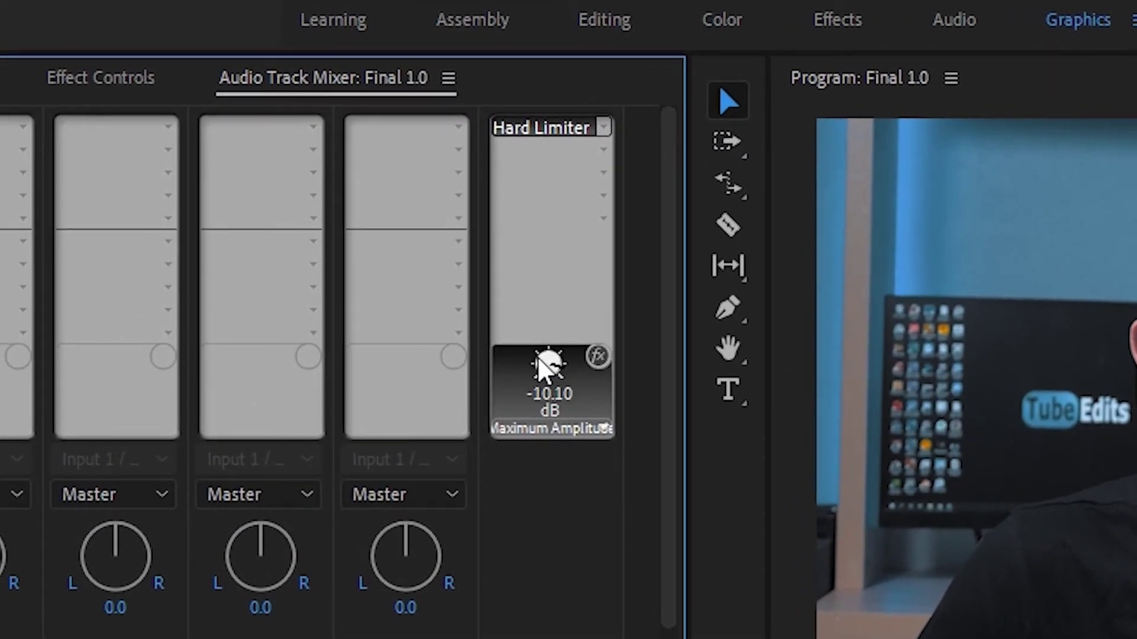
scroll(537, 357, down, 1)
scroll(536, 357, down, 2)
scroll(536, 355, up, 2)
scroll(537, 353, down, 1)
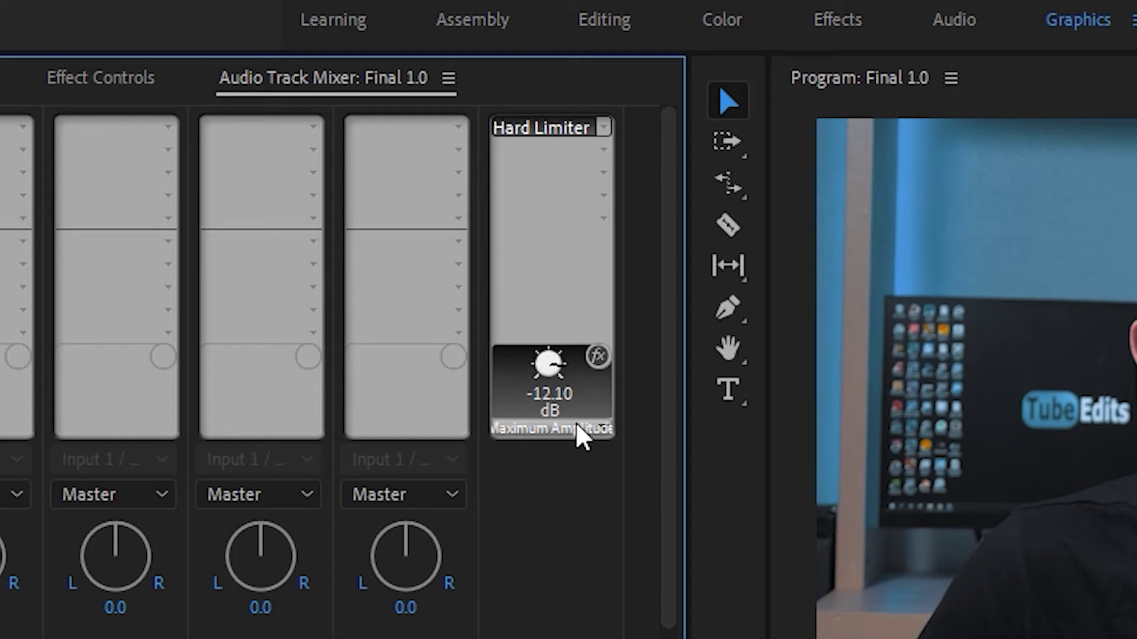
scroll(548, 362, up, 10)
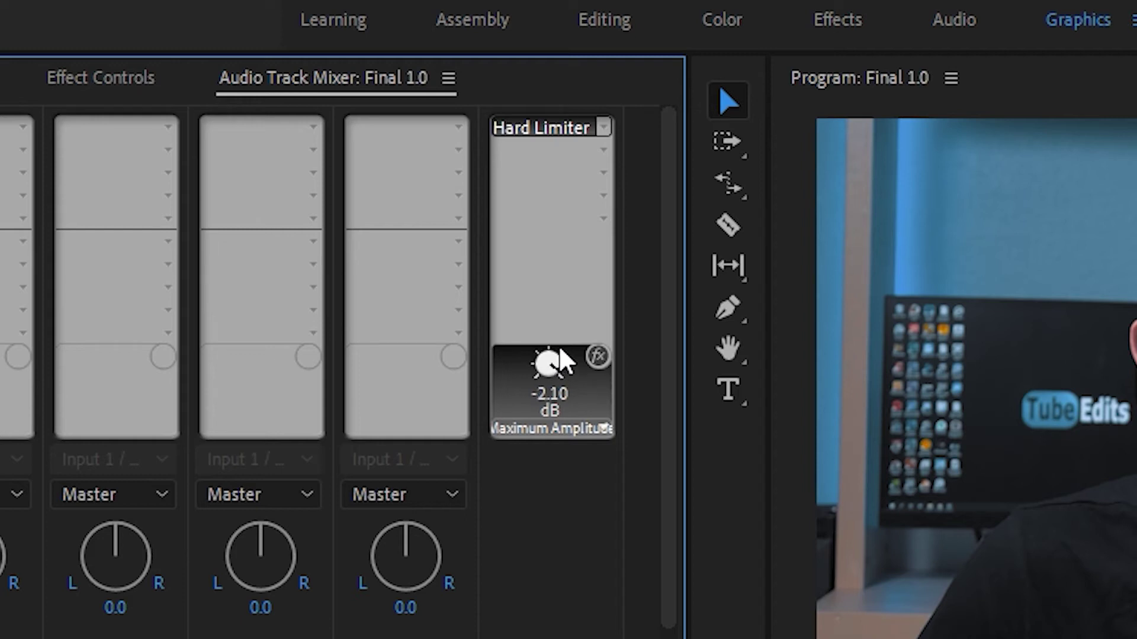
Step: Switch the Hard Limiter knob to Input Boost and raise it slightly
click(573, 427)
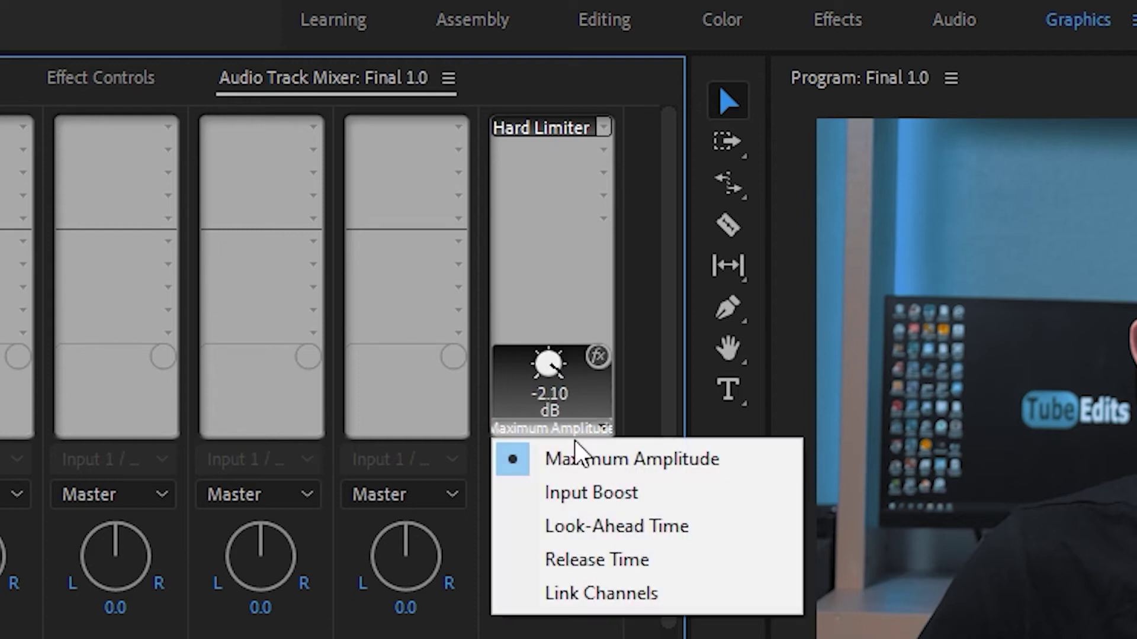
click(582, 492)
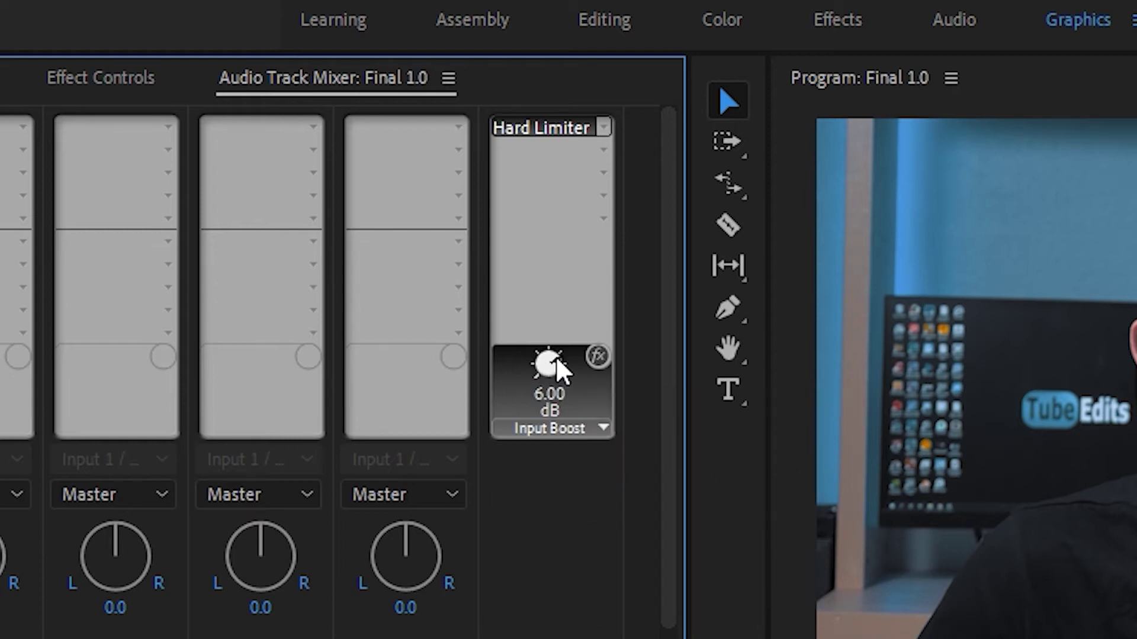
drag(555, 358, 554, 359)
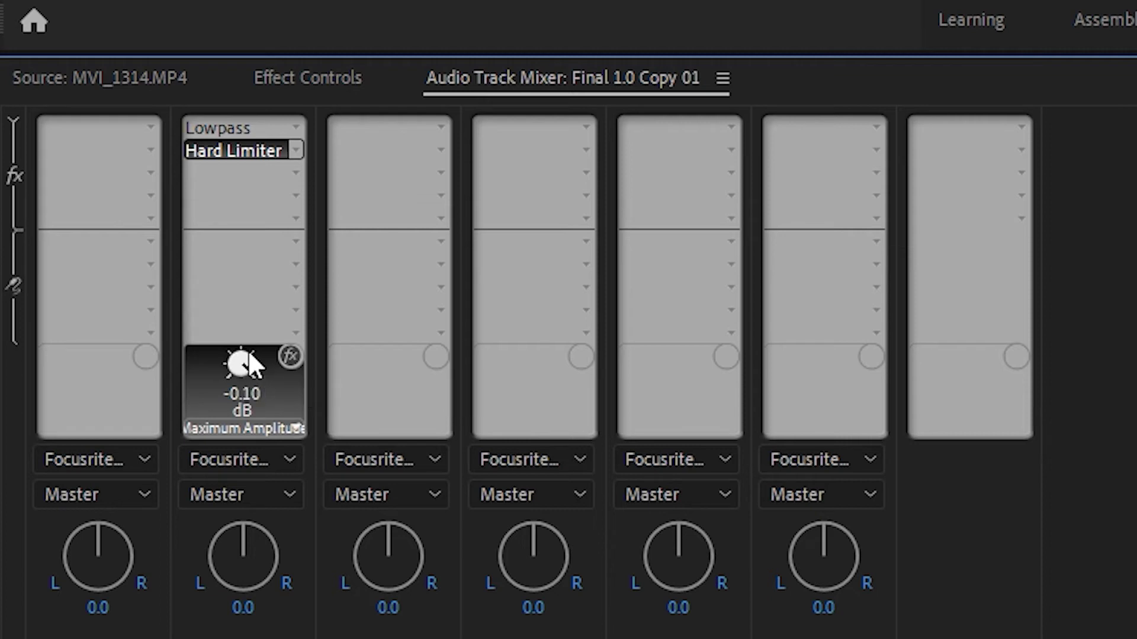
Step: Lower track 2's Hard Limiter Maximum Amplitude to -25.10 dB
drag(247, 350, 238, 362)
drag(213, 450, 216, 457)
drag(201, 407, 210, 402)
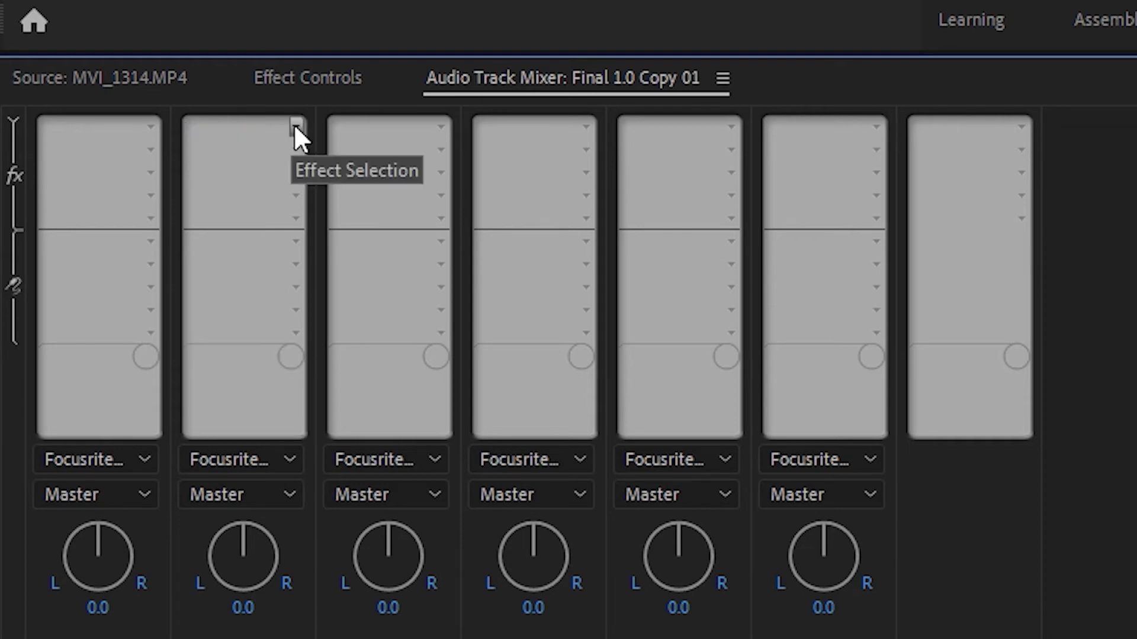
Step: Clear track 2's effects and add a Lowpass filter with cutoff at 1495.00 Hz
click(294, 125)
click(261, 130)
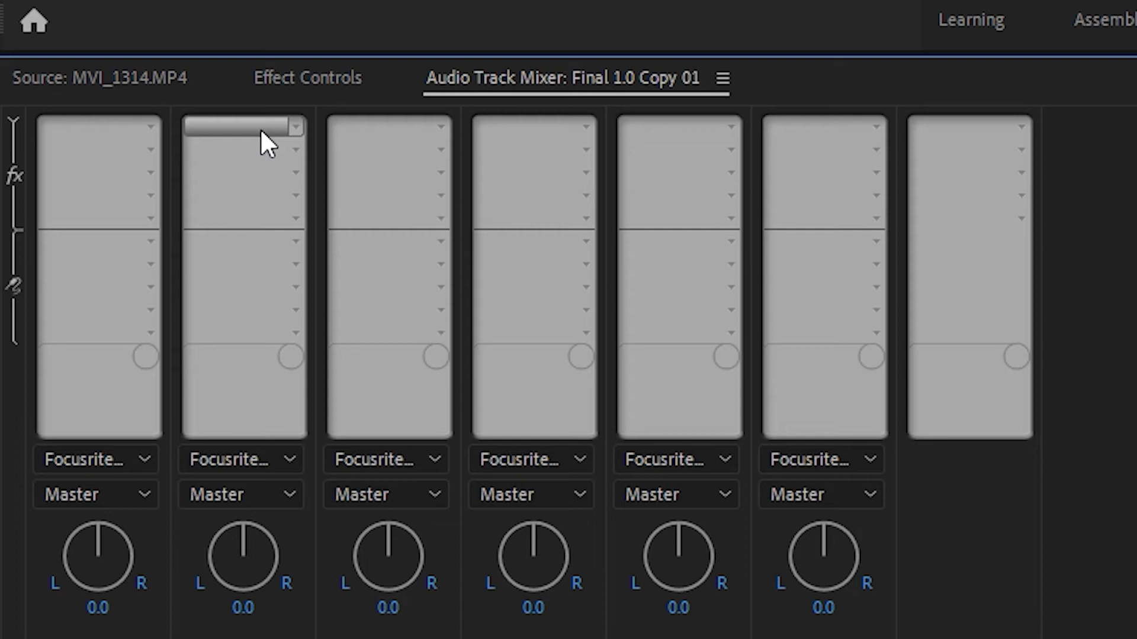
click(296, 127)
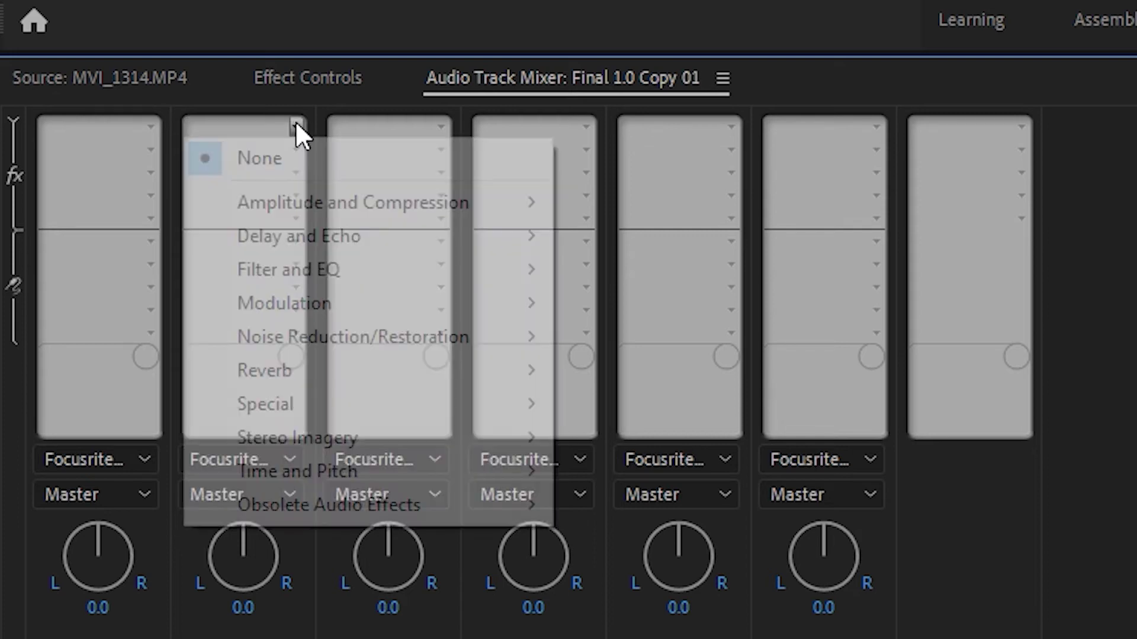
mouse_move(414, 269)
click(771, 502)
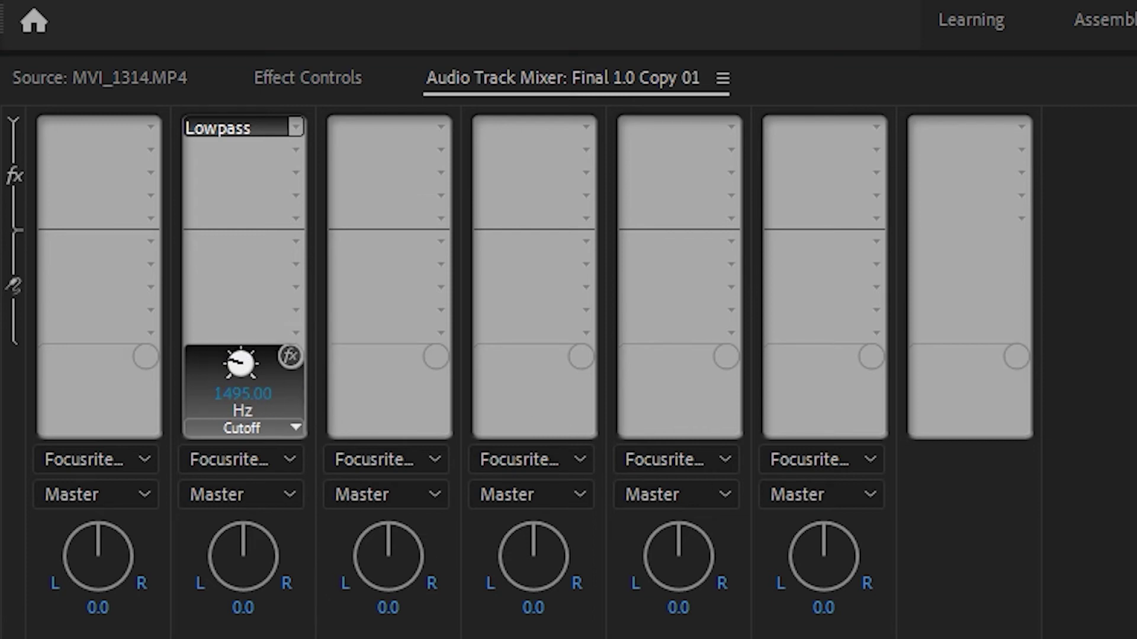
drag(243, 405, 251, 404)
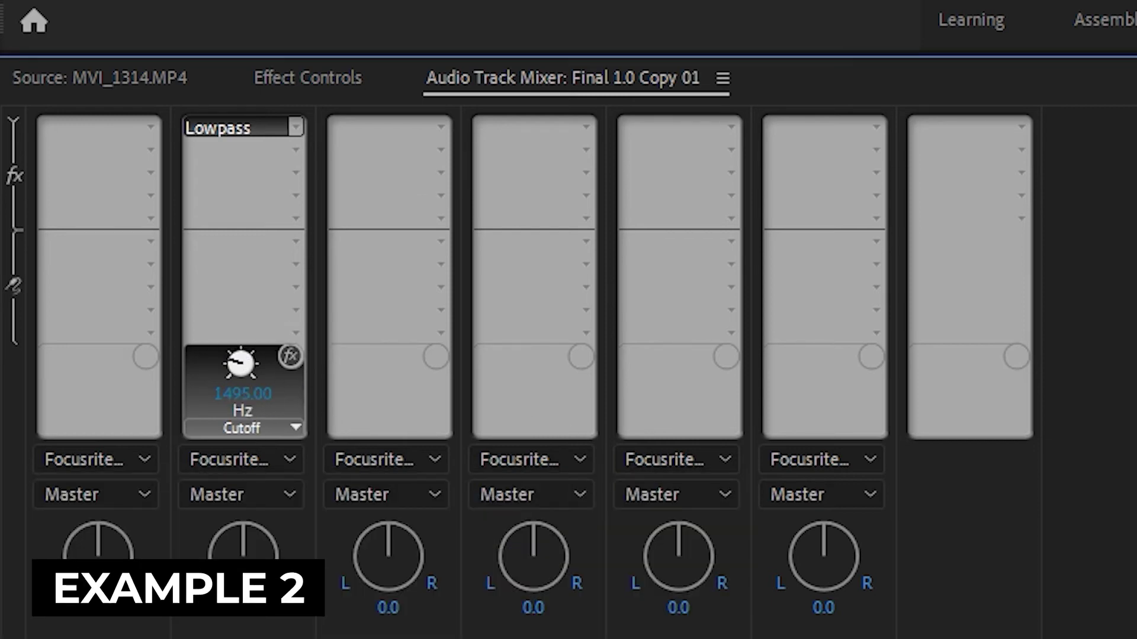